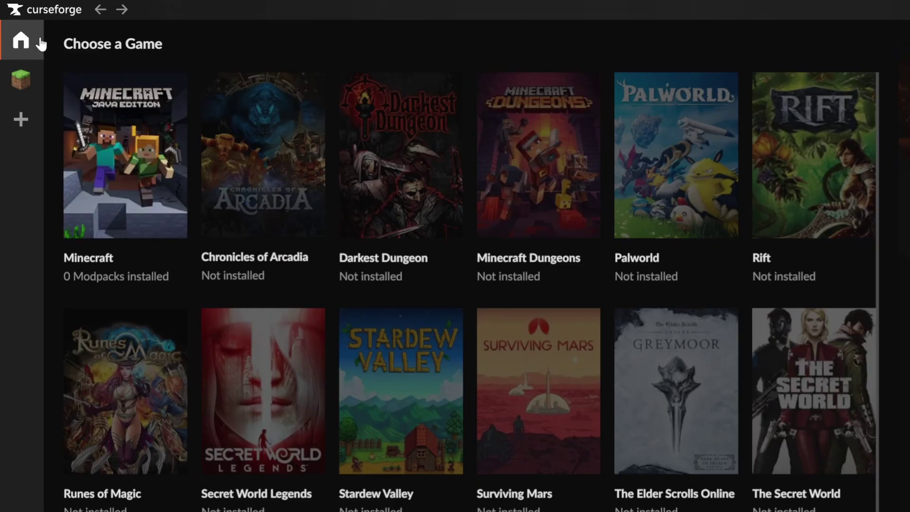
# Step: Find the RLCraft modpack by Shivaxi among the Minecraft Java Edition modpacks and install it
pyautogui.click(144, 136)
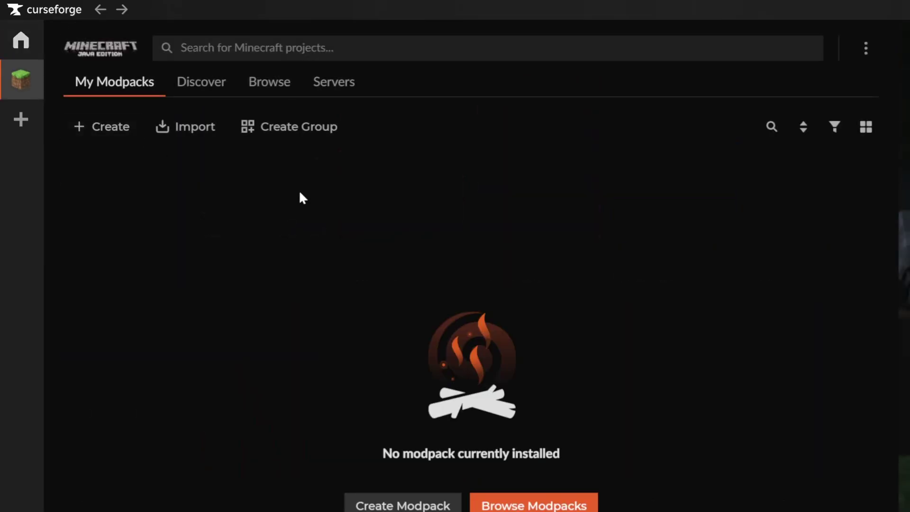
pyautogui.click(290, 76)
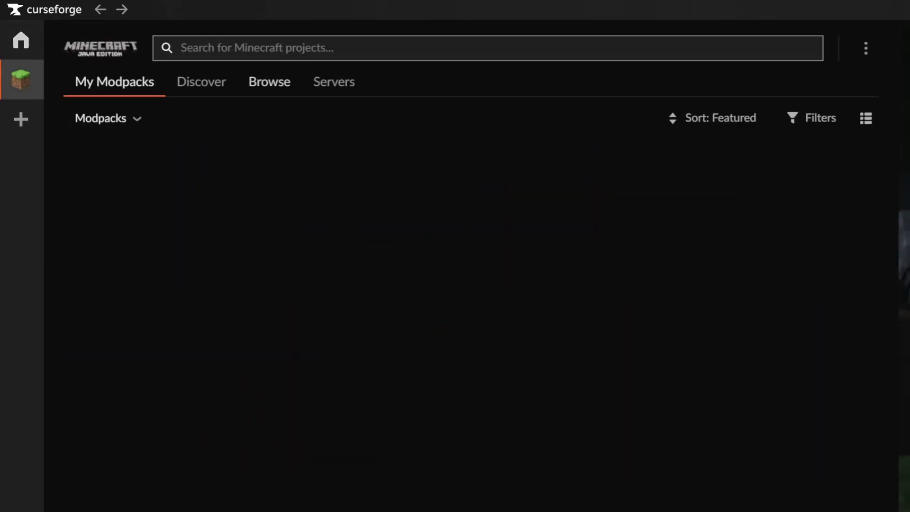
pyautogui.write('RLCraft')
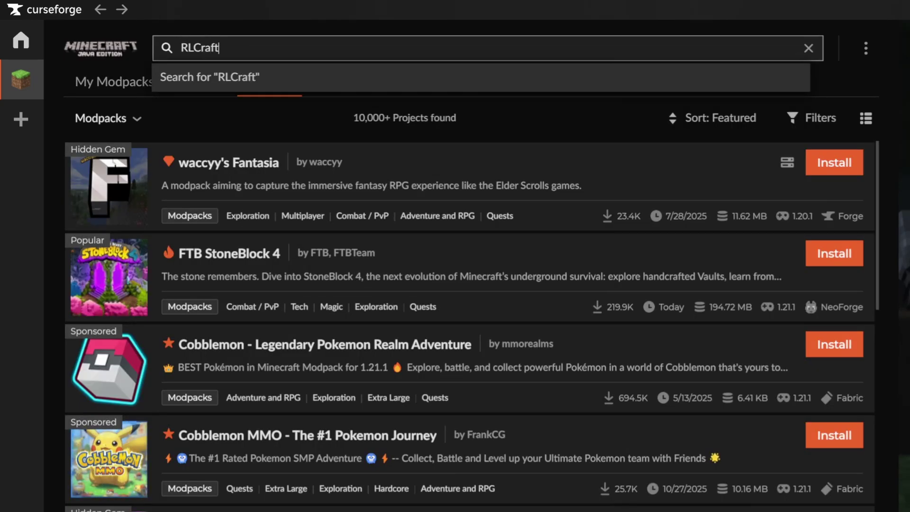
pyautogui.press('Return')
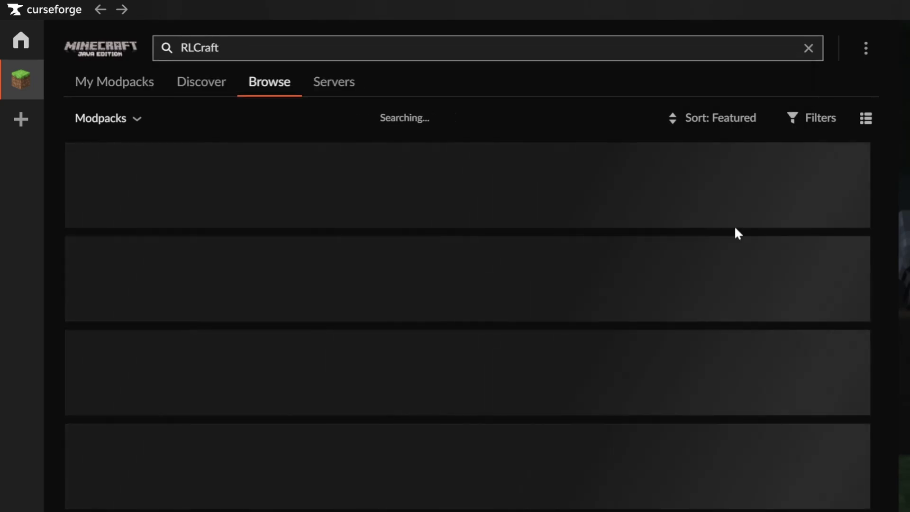
pyautogui.click(827, 175)
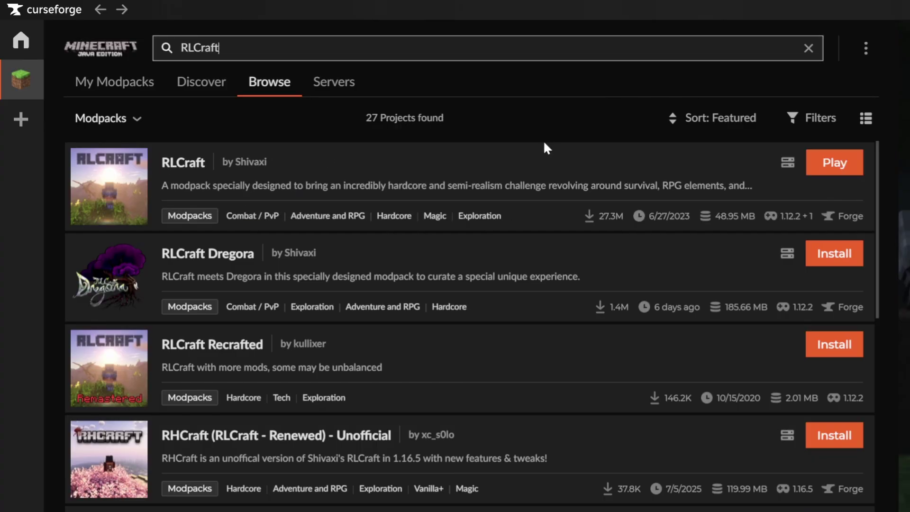
# Step: Download the installed RLCraft modpack's server pack and save it as "RLCraft Server Pack 1.12.2 - Release v2.9.3.zip" in the Downloads folder
pyautogui.click(133, 88)
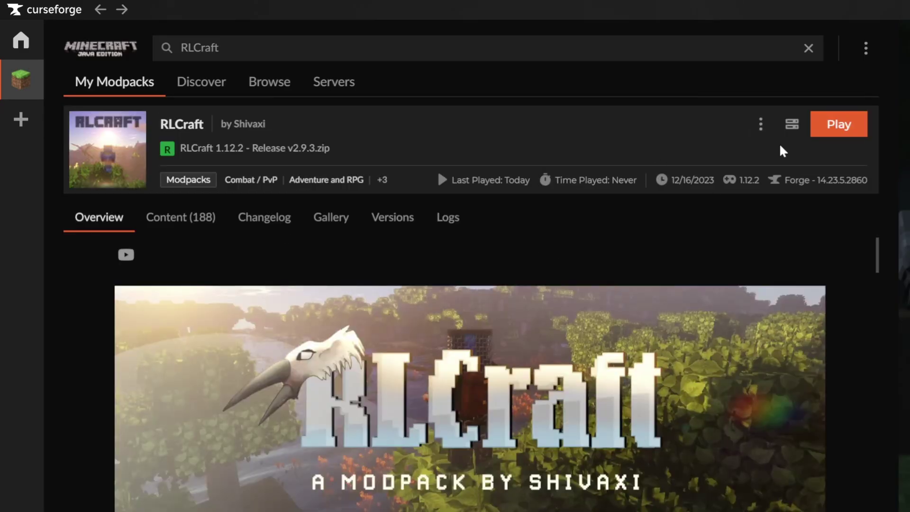
pyautogui.click(792, 126)
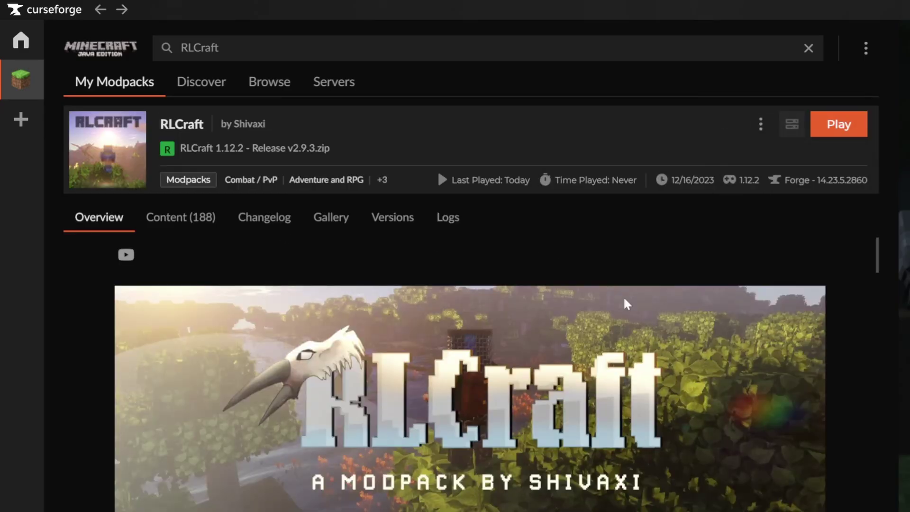
pyautogui.scroll(-4, 57, 169)
pyautogui.scroll(3, 40, 144)
pyautogui.click(42, 158)
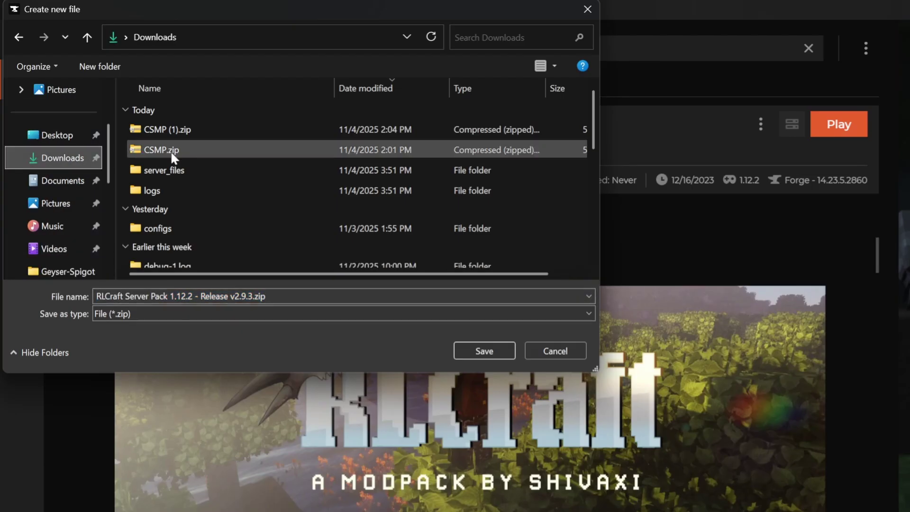
pyautogui.click(484, 348)
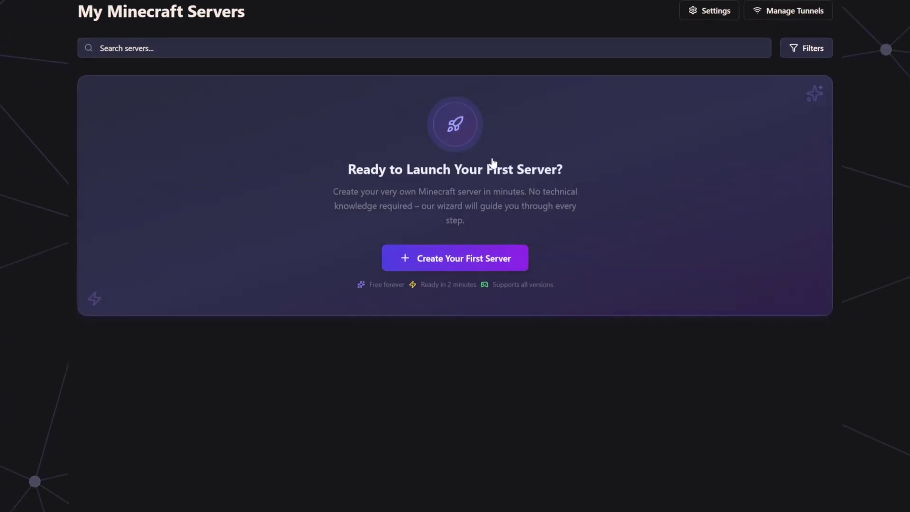
# Step: Switch to SquidServers, start creating the first server and choose Java 1.8.0_472 as its Java installation
pyautogui.click(457, 258)
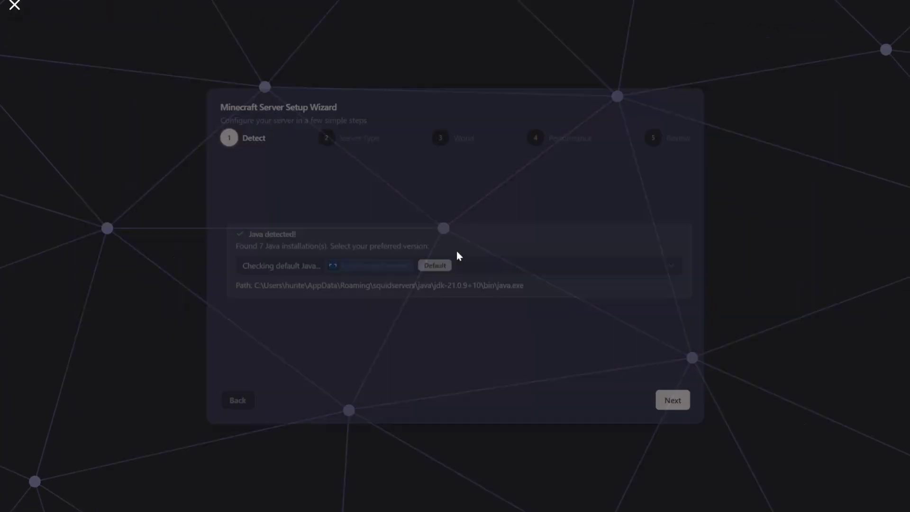
pyautogui.click(423, 257)
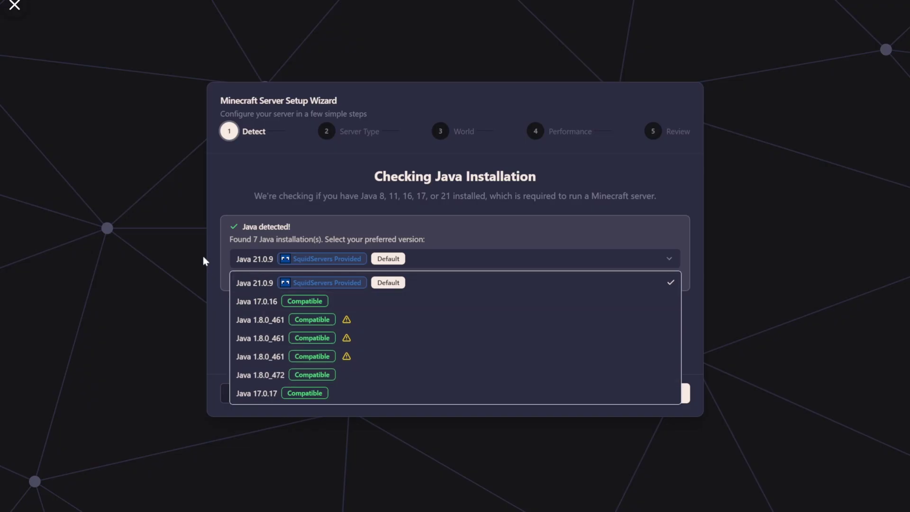
pyautogui.click(220, 322)
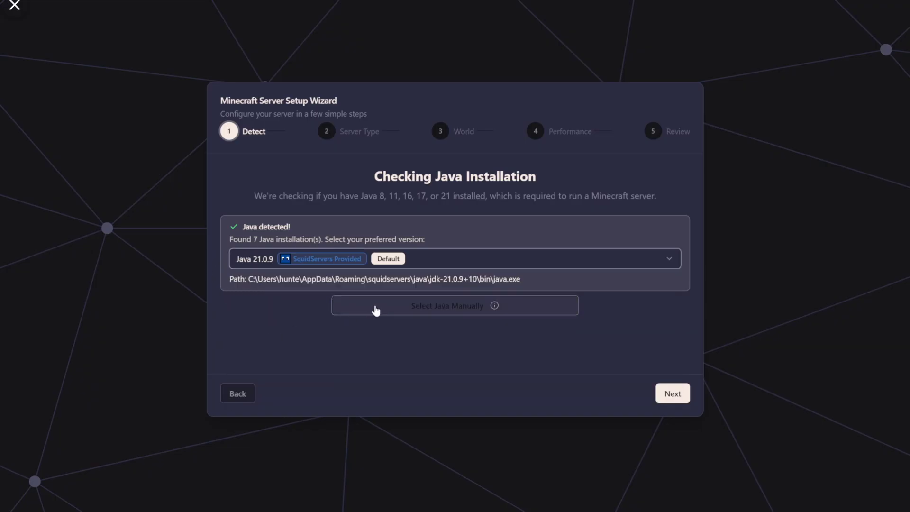
pyautogui.click(351, 258)
pyautogui.click(321, 374)
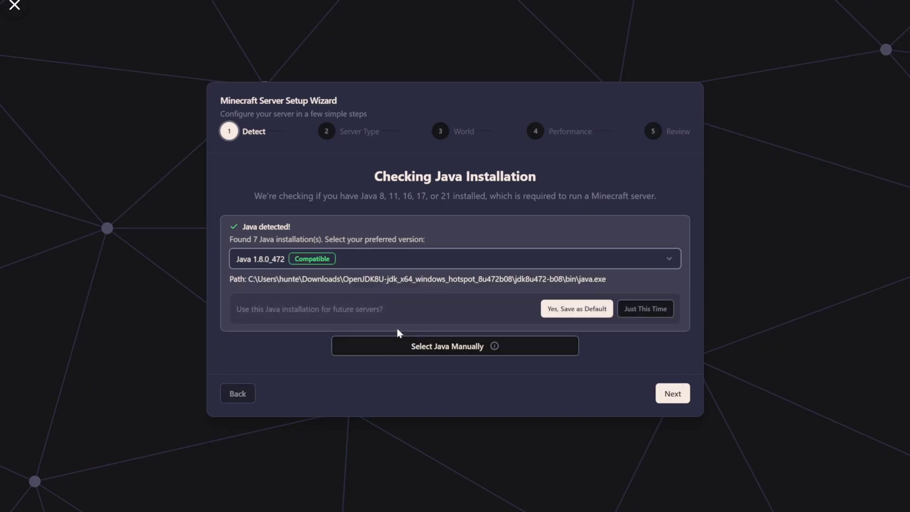
pyautogui.click(416, 347)
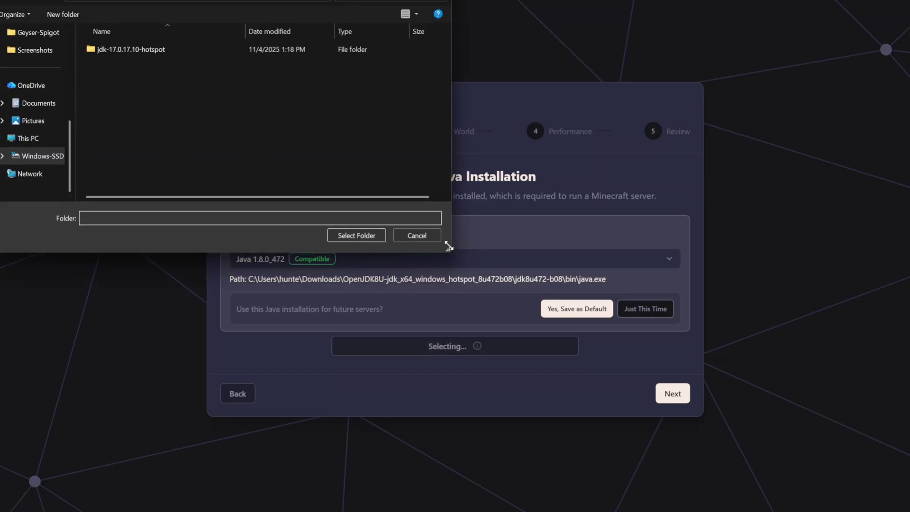
pyautogui.click(416, 236)
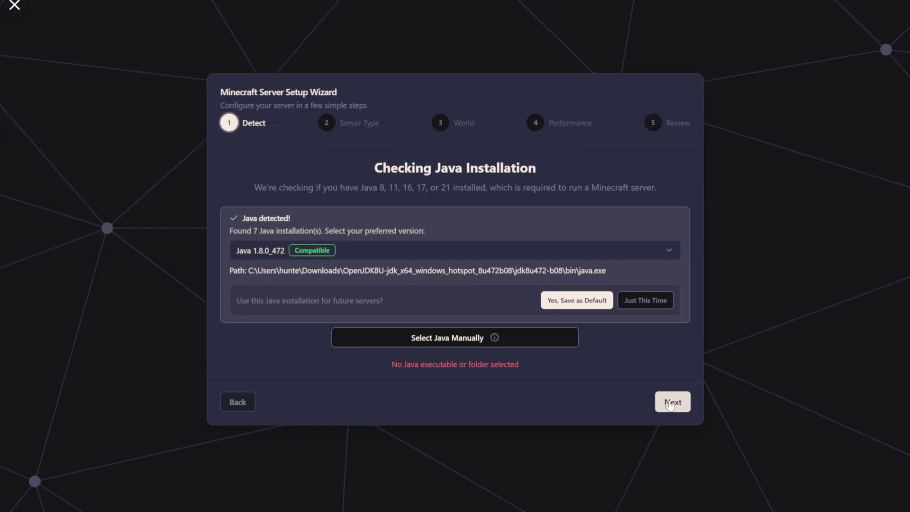
pyautogui.click(669, 402)
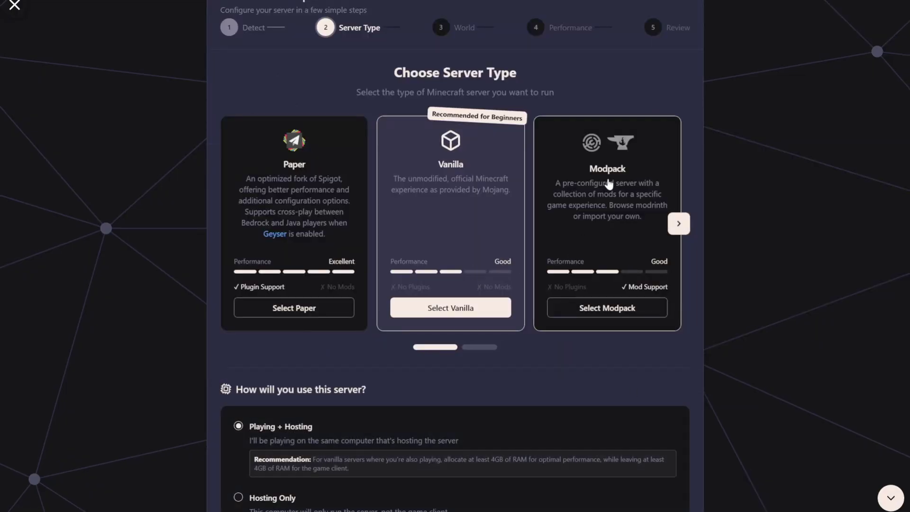
# Step: Choose Modpack as the server type and keep Playing + Hosting as the usage mode
pyautogui.click(601, 169)
pyautogui.scroll(-2, 514, 327)
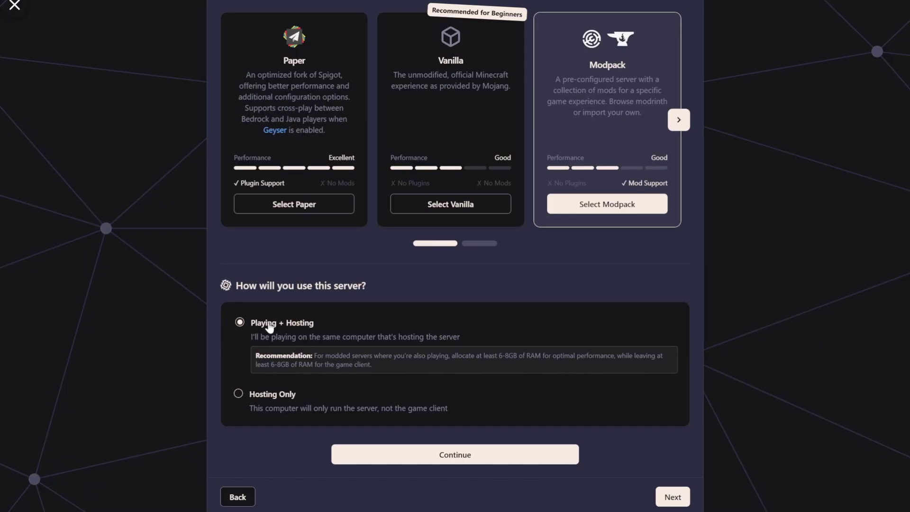
pyautogui.click(673, 496)
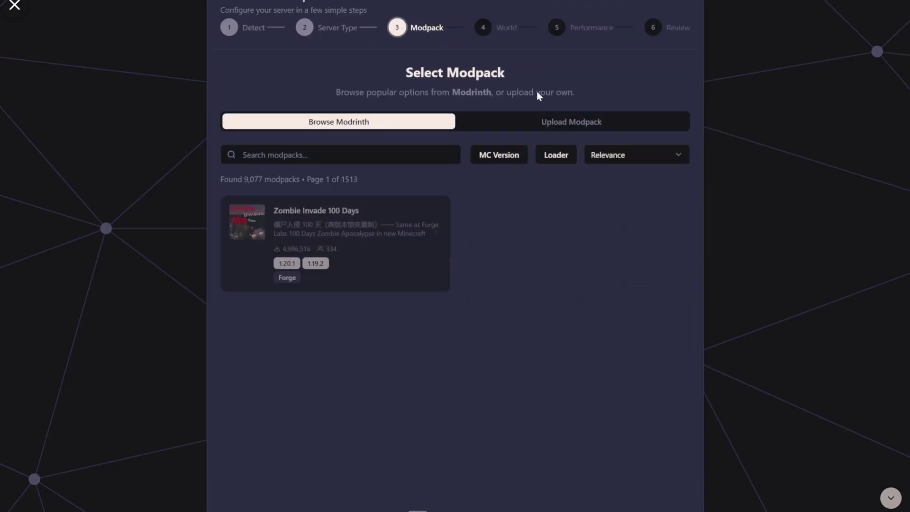
# Step: Upload "RLCraft Server Pack 1.12.2 - Release v2.9.3.zip" from the Downloads folder as the server's own modpack
pyautogui.click(571, 123)
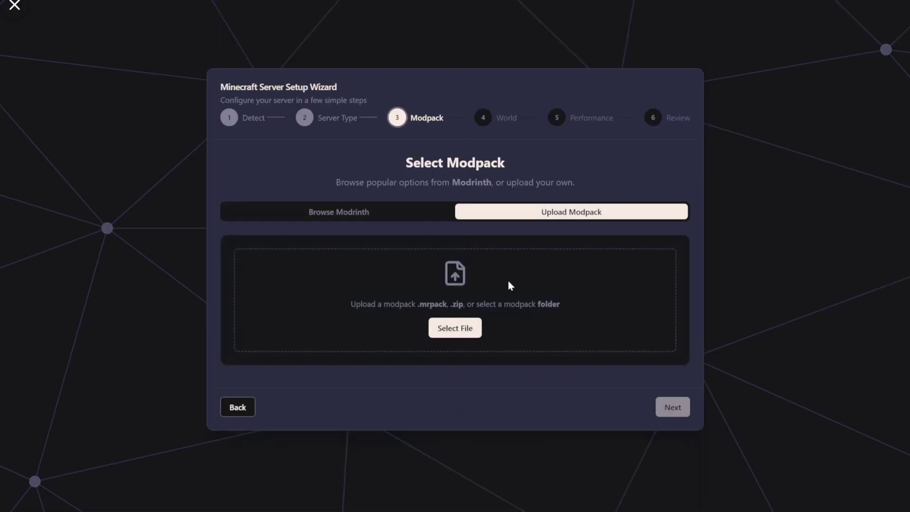
pyautogui.click(450, 327)
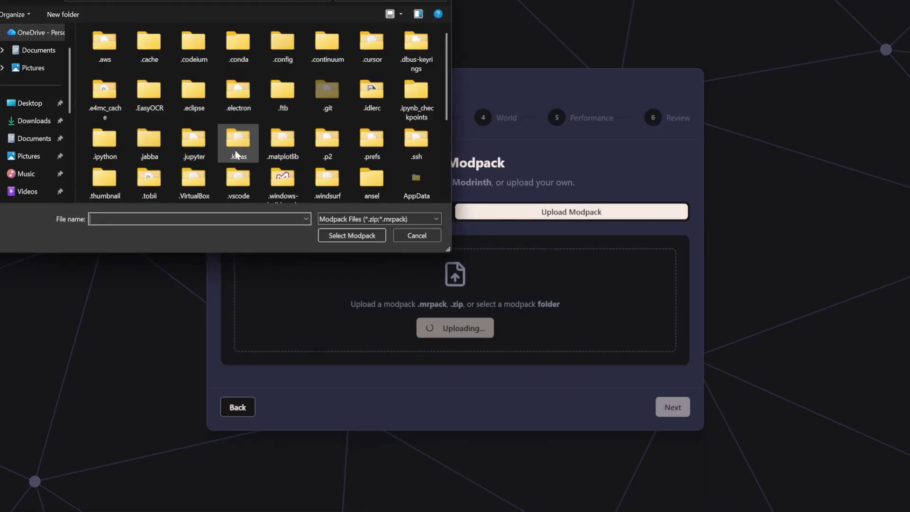
pyautogui.click(29, 121)
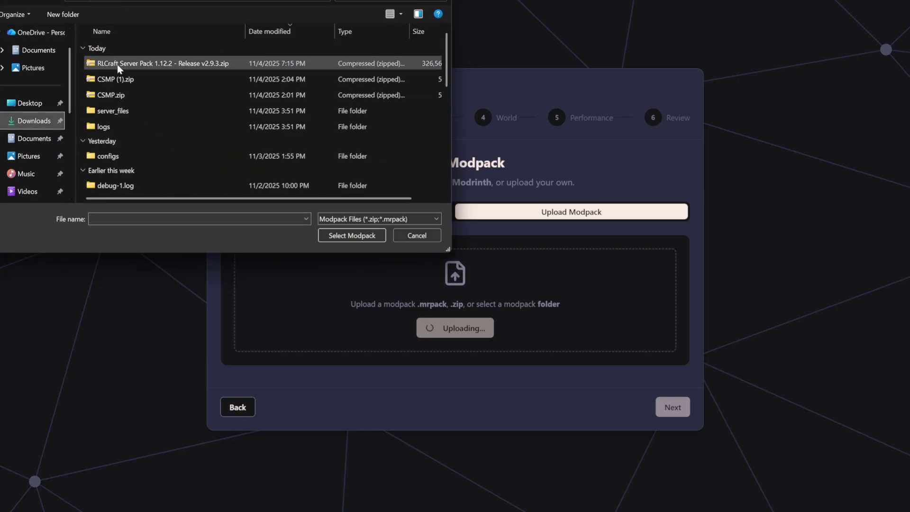
pyautogui.click(118, 65)
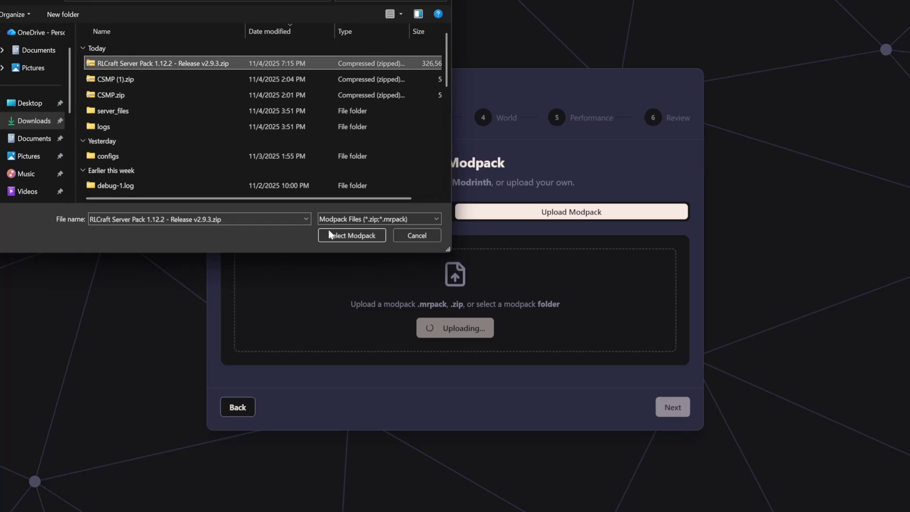
pyautogui.click(374, 235)
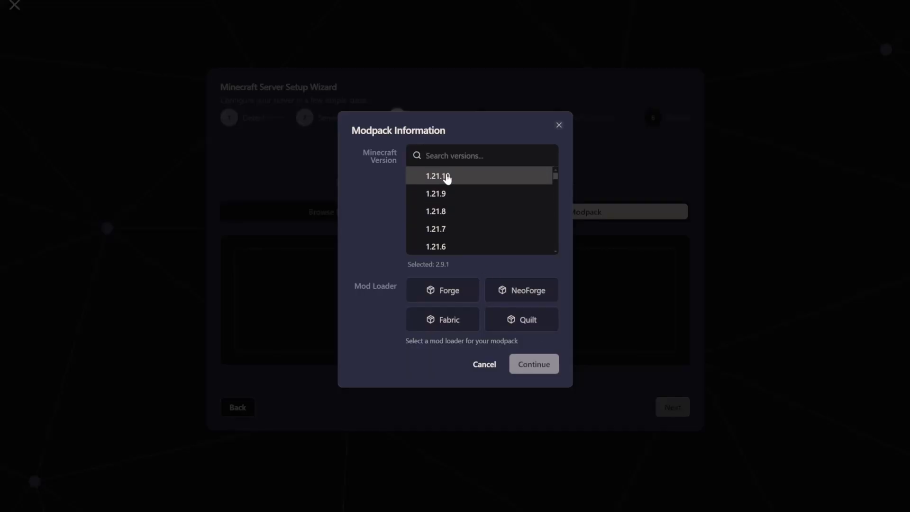
# Step: Set the modpack's Minecraft version to 1.12.2 and its mod loader to Forge, and proceed to the world setup
pyautogui.write('1.12.2')
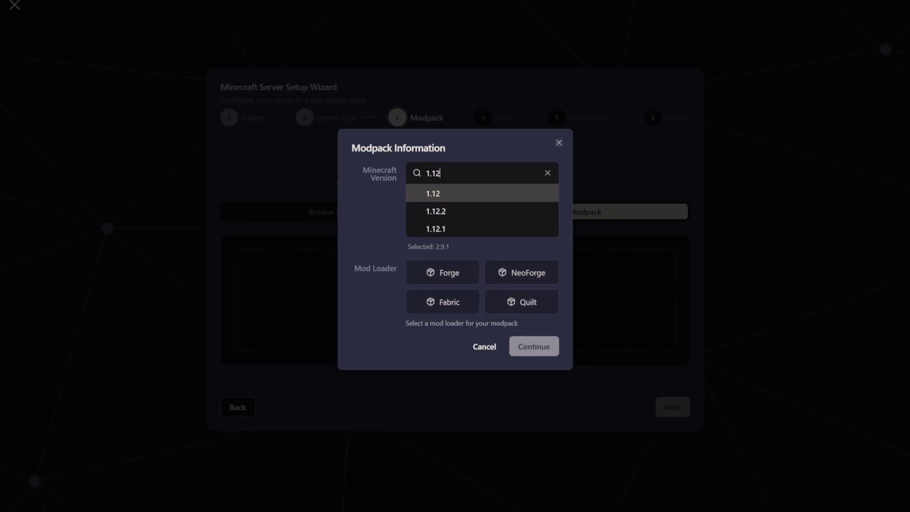
pyautogui.click(441, 213)
pyautogui.click(449, 258)
pyautogui.click(533, 327)
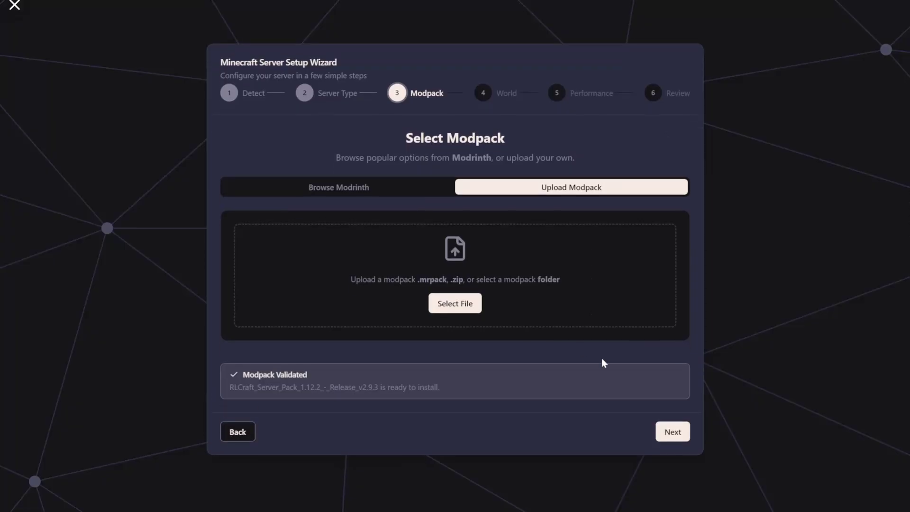
pyautogui.click(665, 430)
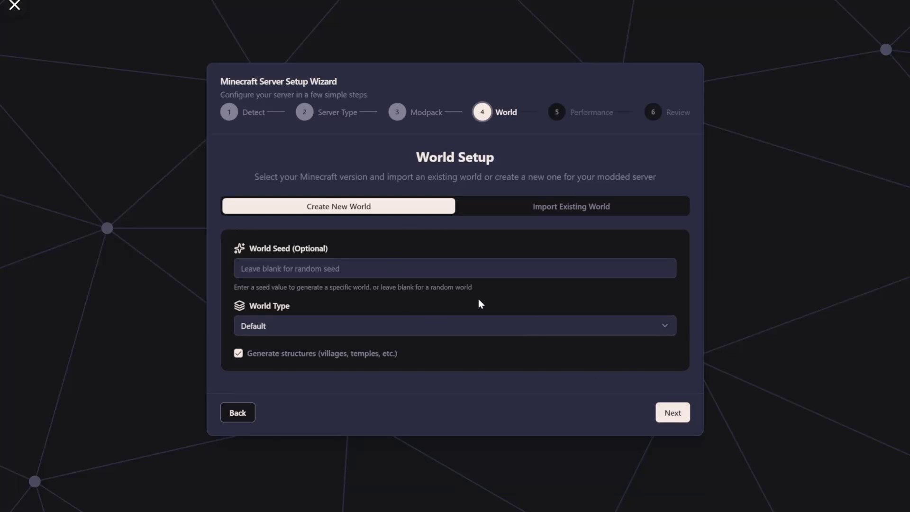
# Step: Keep the default new world settings, name the server RLSquid and allocate 8592 MB of RAM to it
pyautogui.click(676, 411)
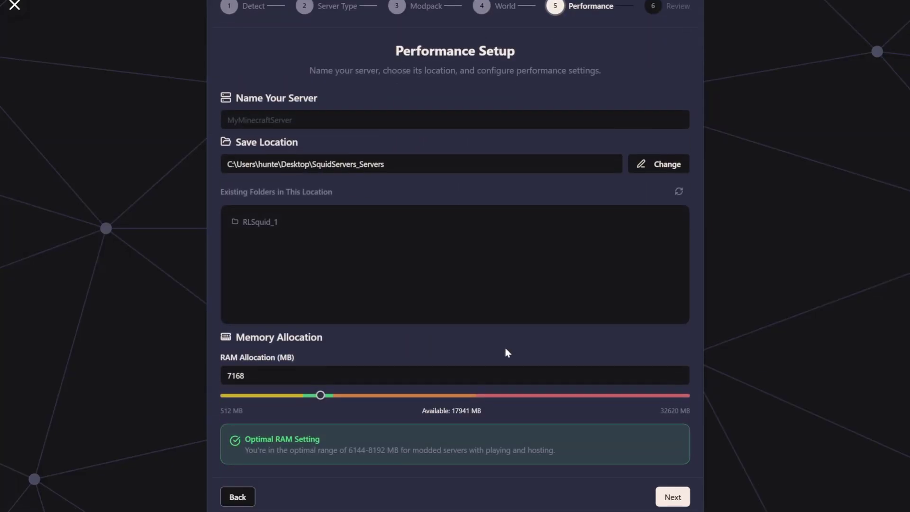
pyautogui.click(228, 119)
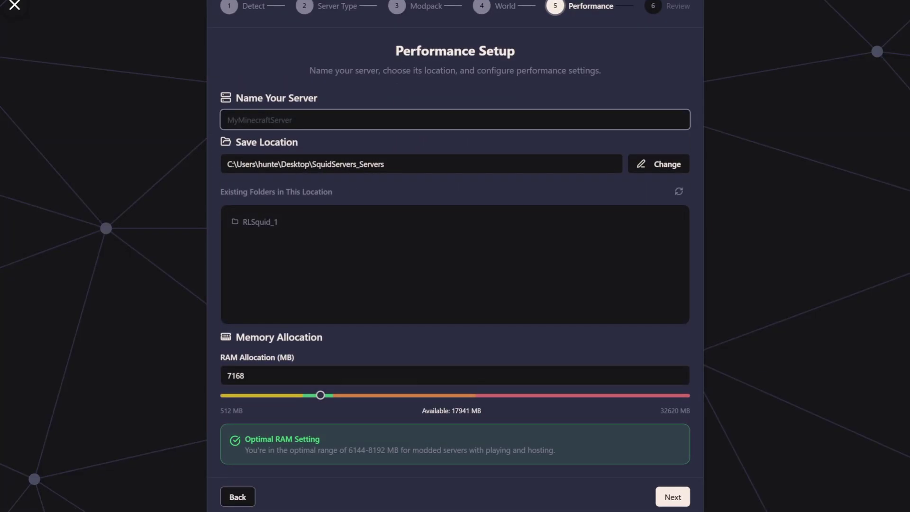
pyautogui.write('RLSquid')
pyautogui.moveTo(325, 398)
pyautogui.mouseDown()
pyautogui.moveTo(294, 396)
pyautogui.moveTo(340, 396)
pyautogui.mouseUp()
pyautogui.click(671, 506)
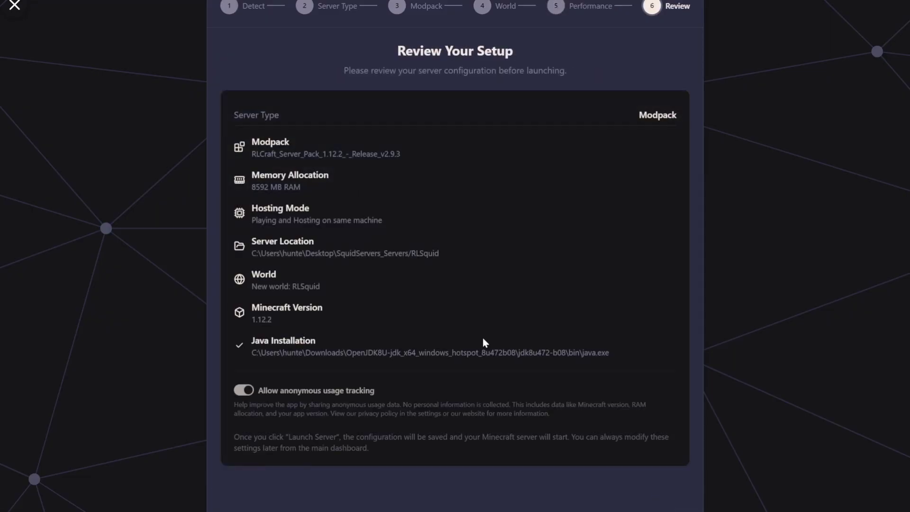
# Step: Launch the configured server and copy its public Java address, continuing to the server dashboard
pyautogui.scroll(-1, 509, 339)
pyautogui.click(445, 448)
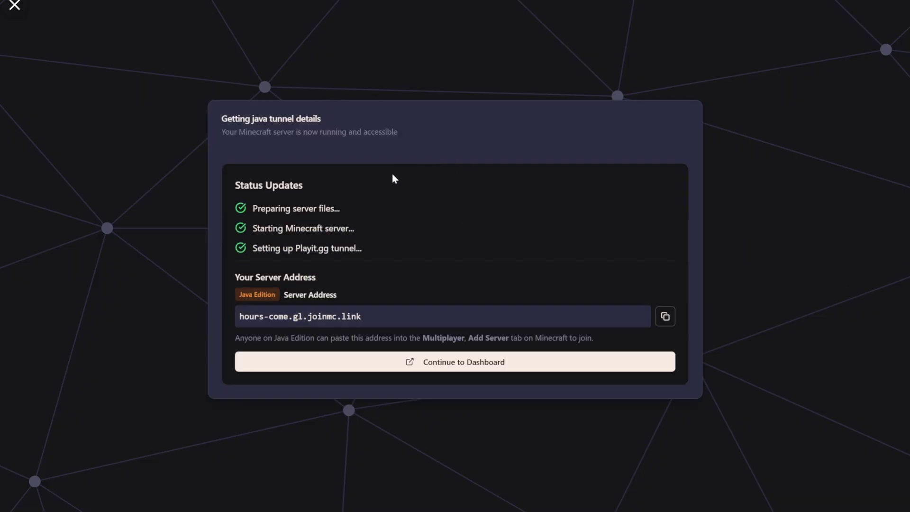
pyautogui.click(665, 316)
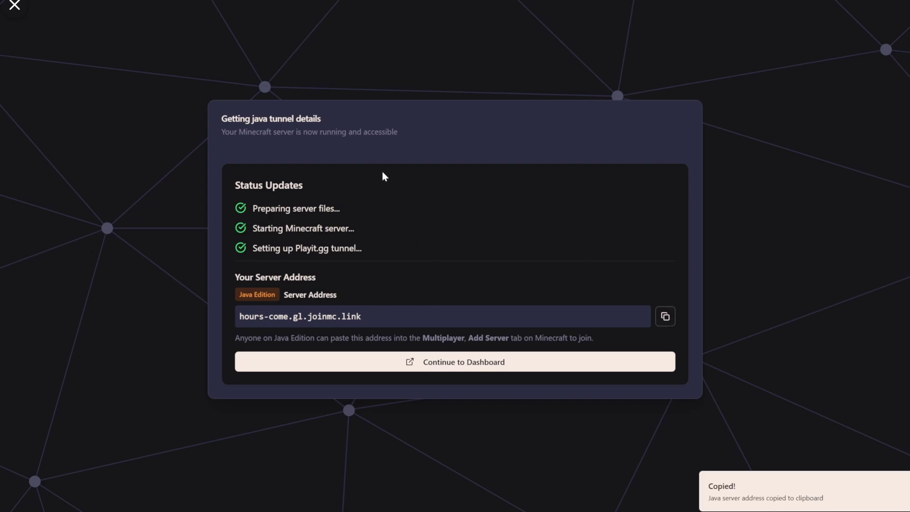
pyautogui.click(353, 363)
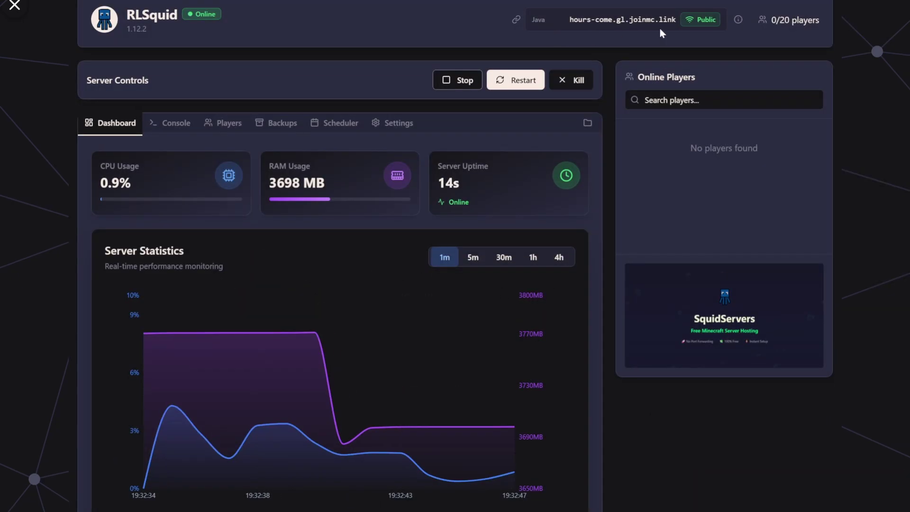
pyautogui.click(605, 24)
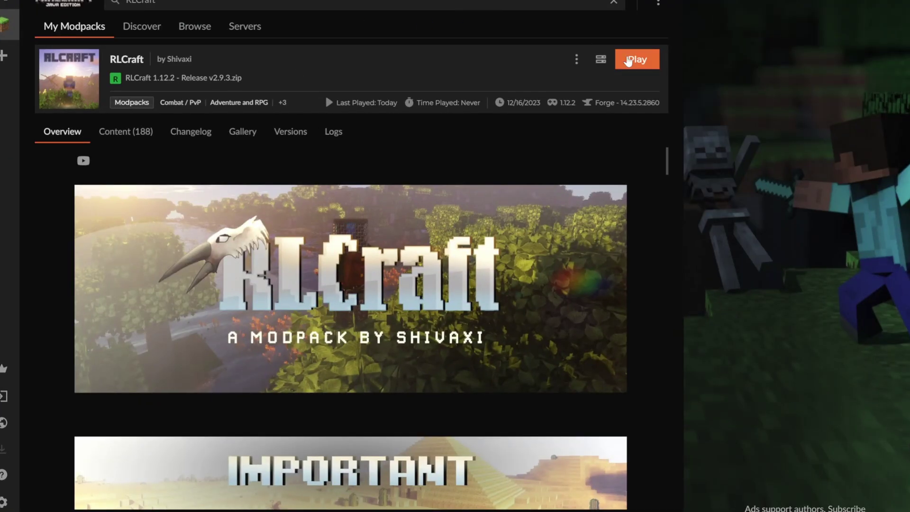
# Step: Switch to CurseForge and start the RLCraft modpack through the Minecraft Launcher
pyautogui.click(630, 60)
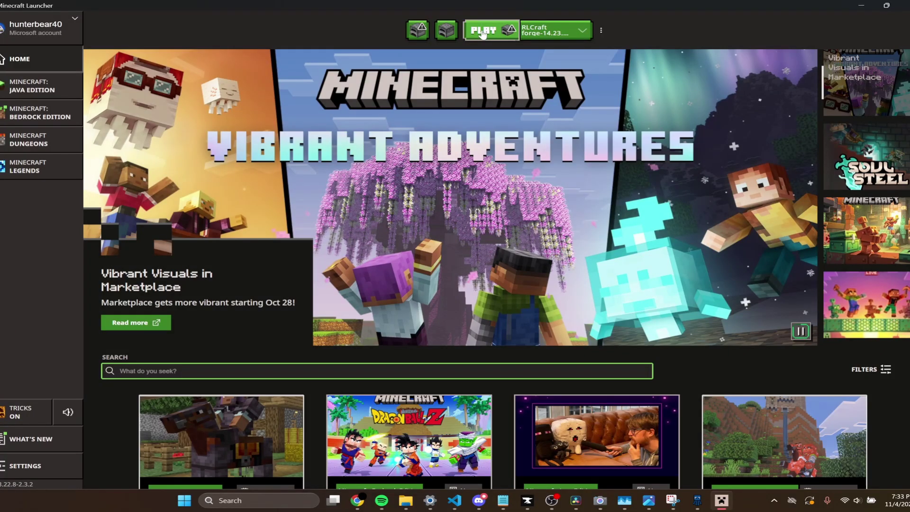
pyautogui.click(482, 33)
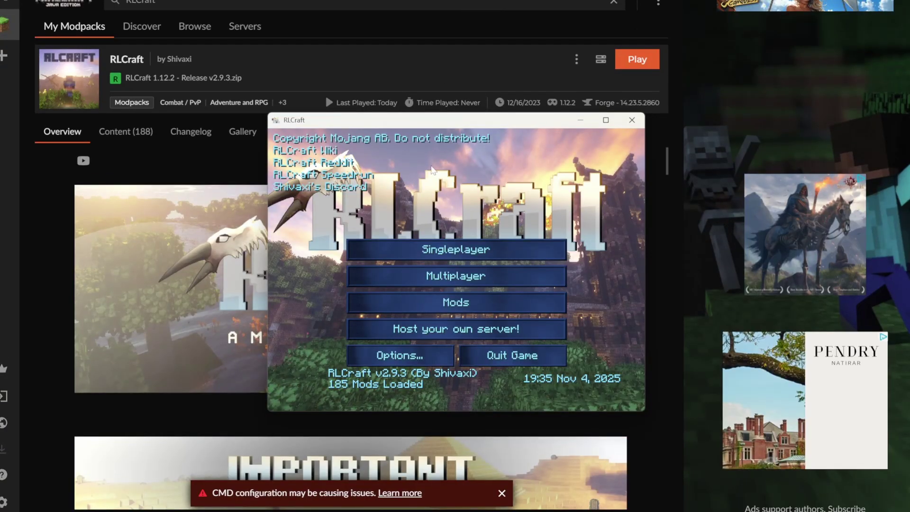
# Step: Add a new multiplayer server entry with the copied address hours-come.gl.joinmc.link, and maximize the game window
pyautogui.click(445, 279)
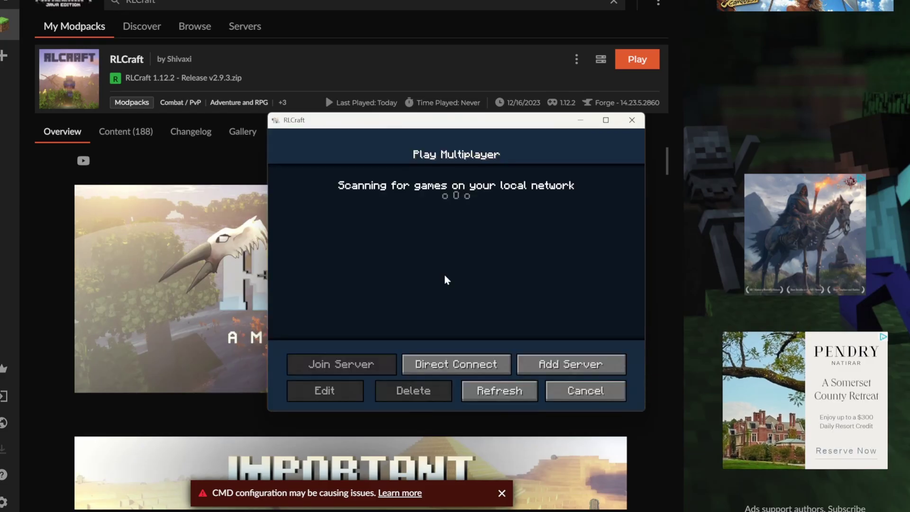
pyautogui.click(538, 363)
pyautogui.click(428, 262)
pyautogui.hotkey('ctrl', 'v')
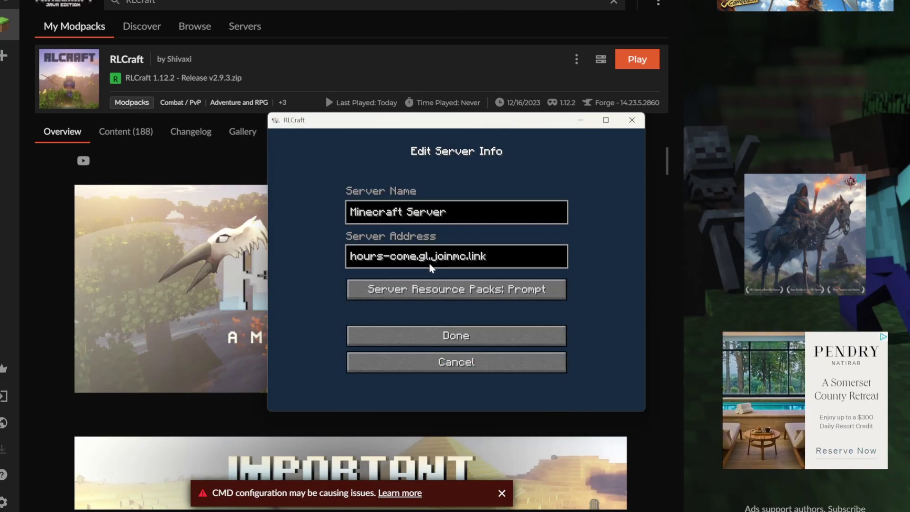
pyautogui.click(607, 123)
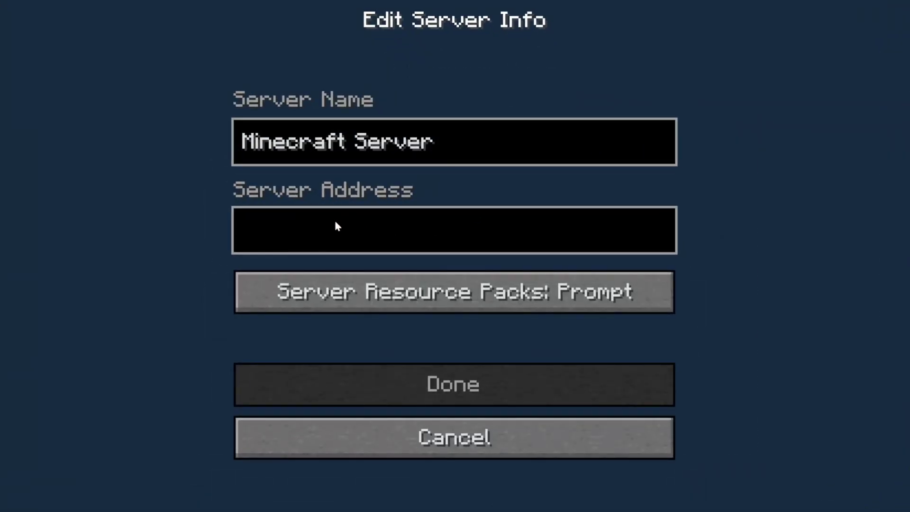
pyautogui.hotkey('ctrl', 'v')
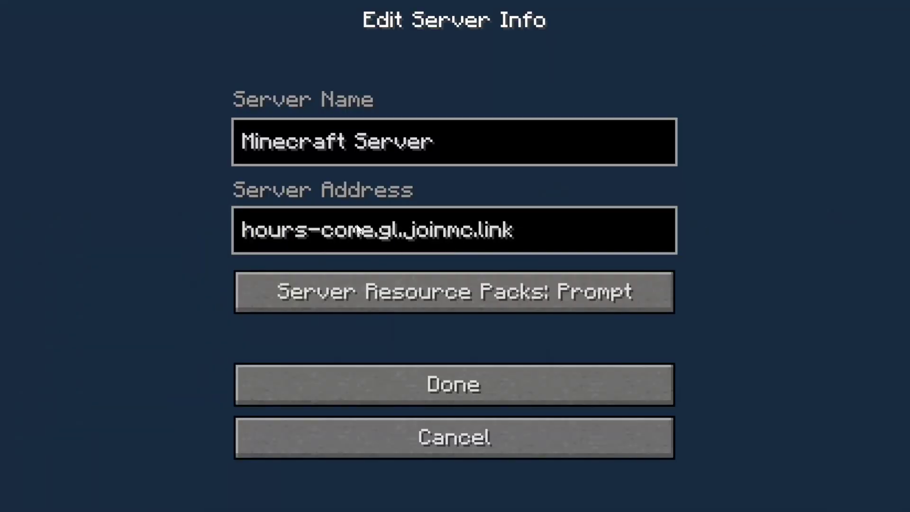
# Step: Name the new server entry RLCraft and save it to the multiplayer list
pyautogui.click(464, 147)
pyautogui.press('BackSpace')
pyautogui.press('BackSpace')
pyautogui.press('BackSpace')
pyautogui.press('BackSpace')
pyautogui.press('BackSpace')
pyautogui.press('BackSpace')
pyautogui.press('BackSpace')
pyautogui.press('BackSpace')
pyautogui.press('BackSpace')
pyautogui.press('BackSpace')
pyautogui.press('BackSpace')
pyautogui.press('BackSpace')
pyautogui.press('BackSpace')
pyautogui.press('BackSpace')
pyautogui.press('BackSpace')
pyautogui.press('BackSpace')
pyautogui.write('RLCraft')
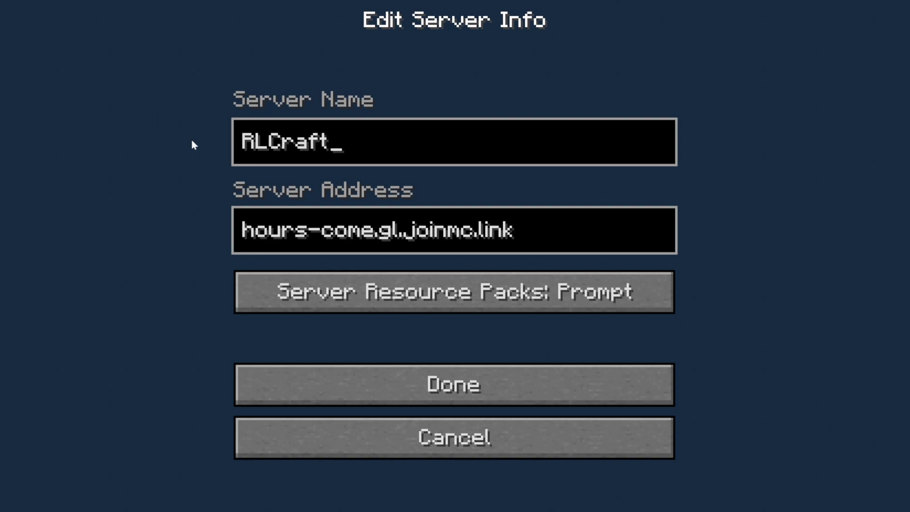
pyautogui.click(420, 371)
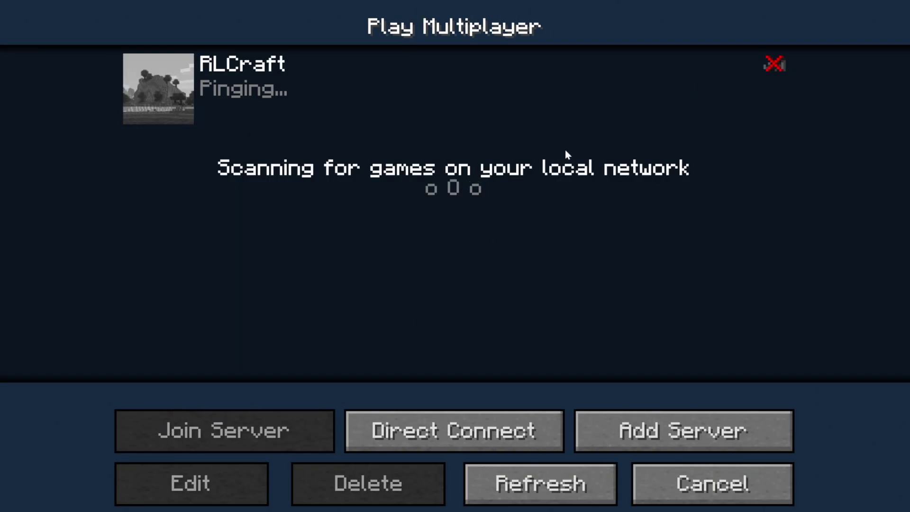
# Step: Join the RLCraft server from the multiplayer list
pyautogui.click(606, 94)
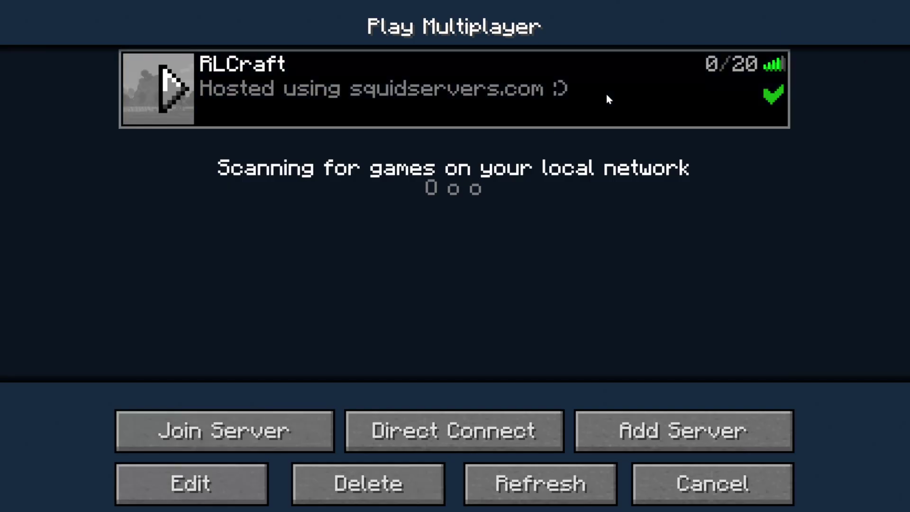
pyautogui.click(263, 437)
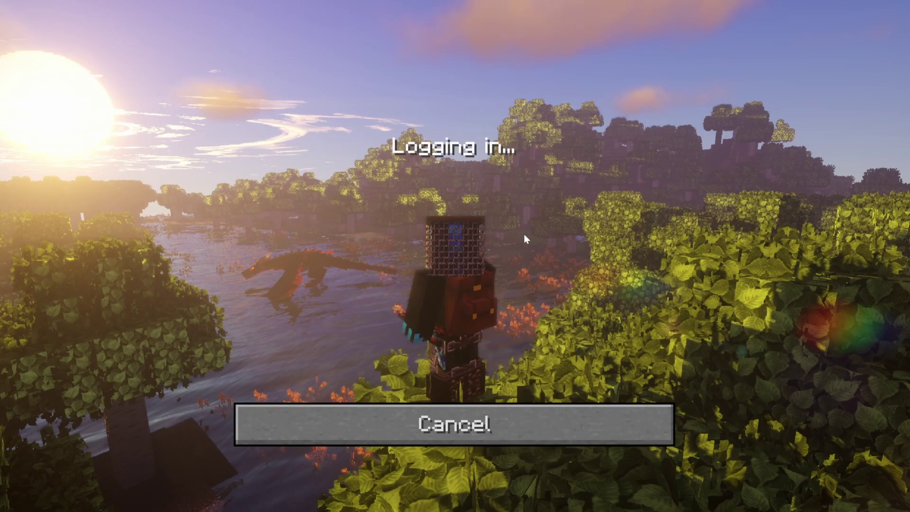